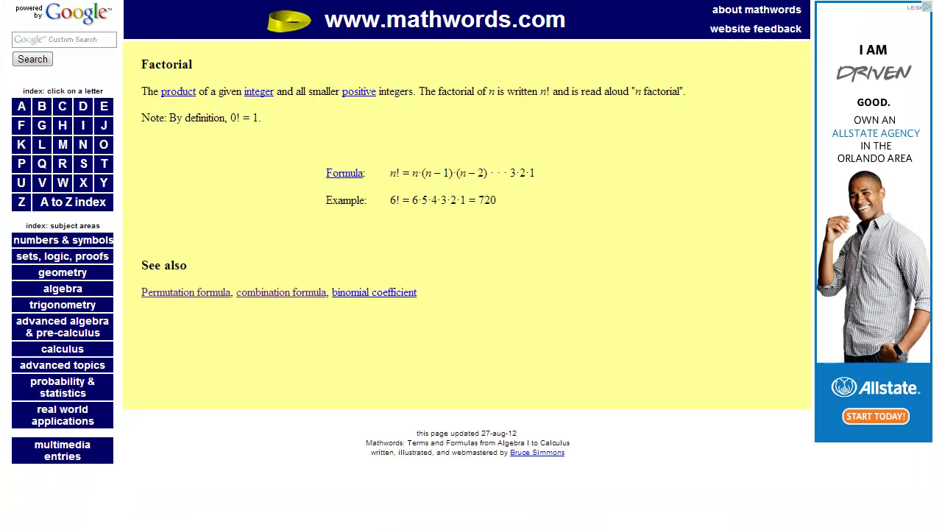
Step: Examine the factorial definition, the n! notation and the expanded product in the 6! example
drag(141, 65, 195, 62)
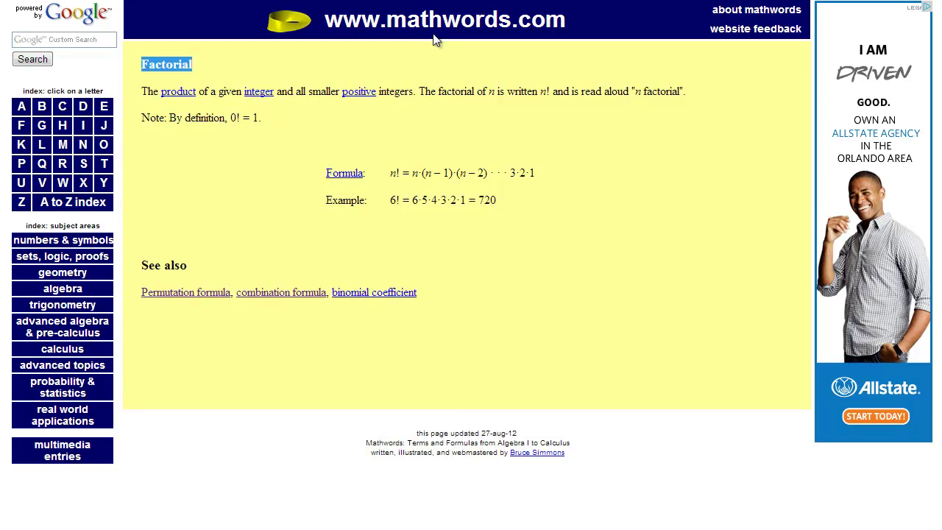
click(212, 115)
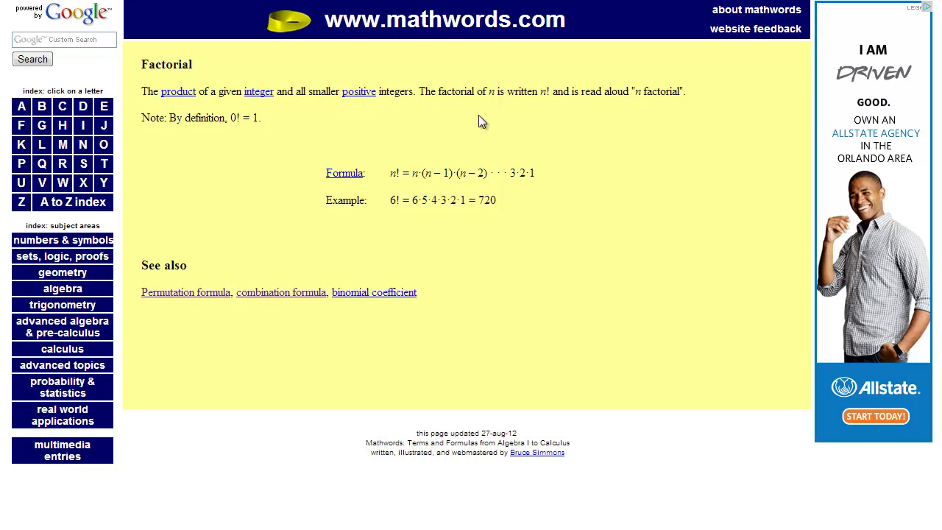
drag(539, 91, 552, 91)
click(204, 154)
drag(390, 200, 499, 204)
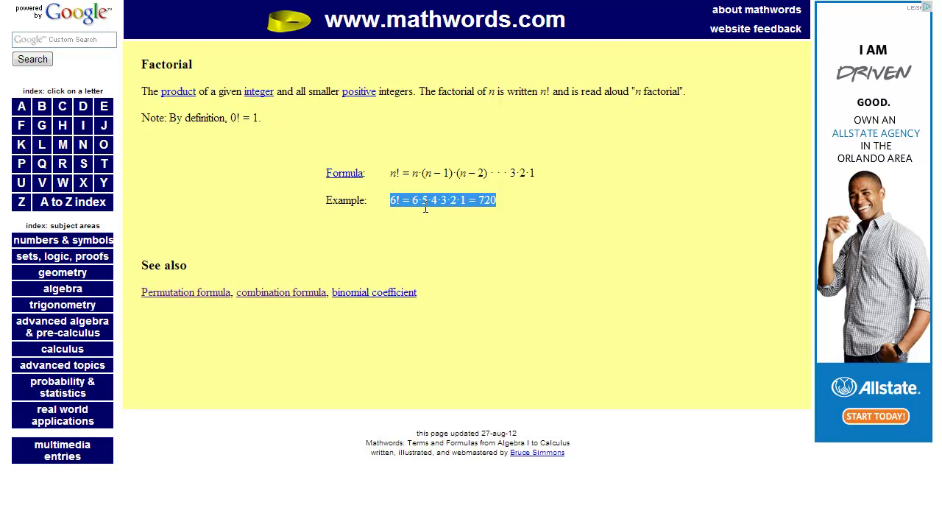
click(475, 238)
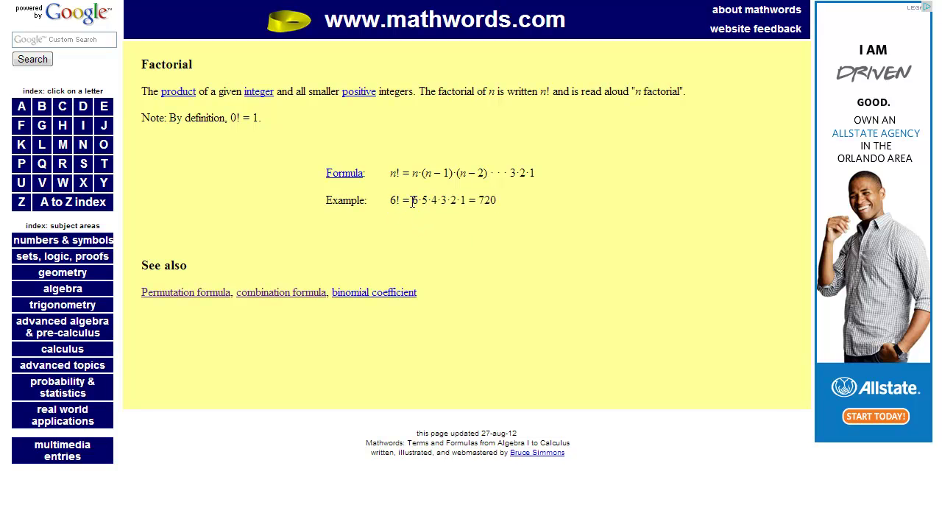
drag(413, 200, 467, 200)
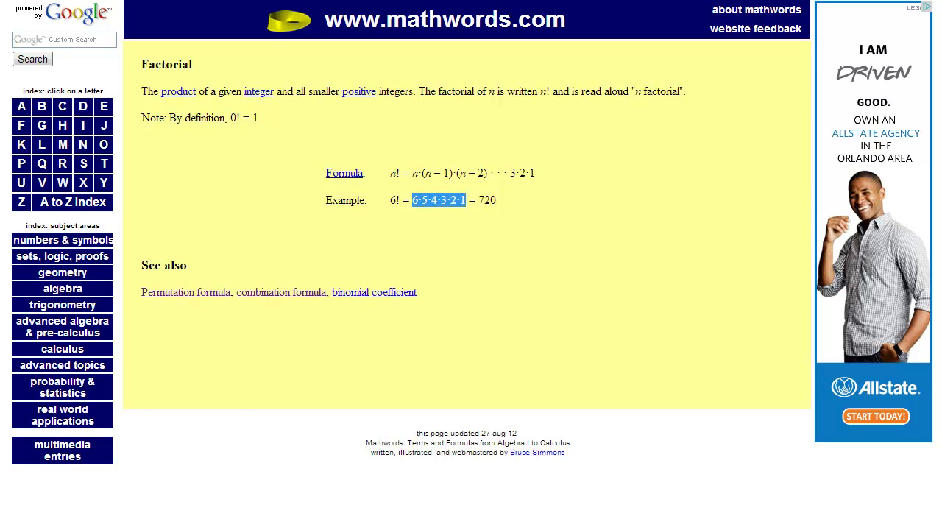
Step: Switch to the TI-84 Plus calculator emulator and evaluate 6*5*4*3*2*1 as a written-out product
key(alt+Tab)
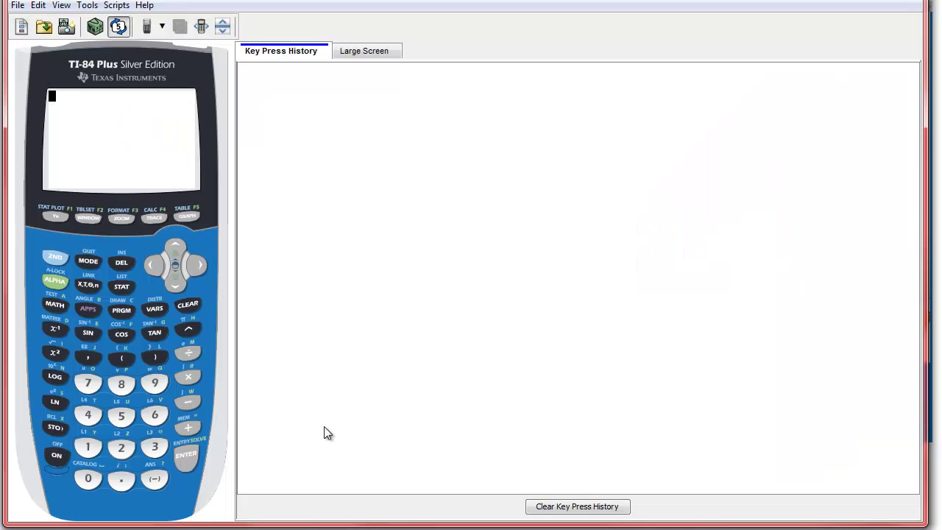
click(157, 415)
click(187, 375)
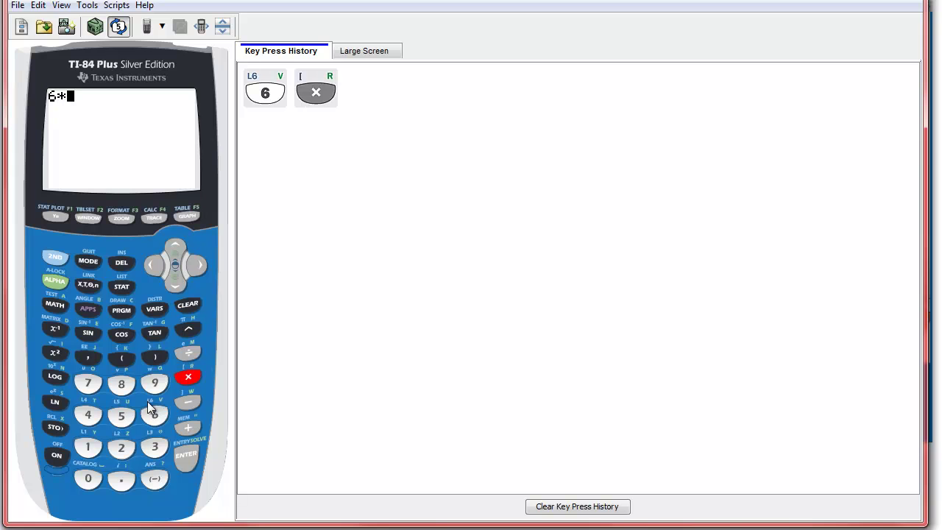
click(123, 418)
click(190, 376)
click(91, 417)
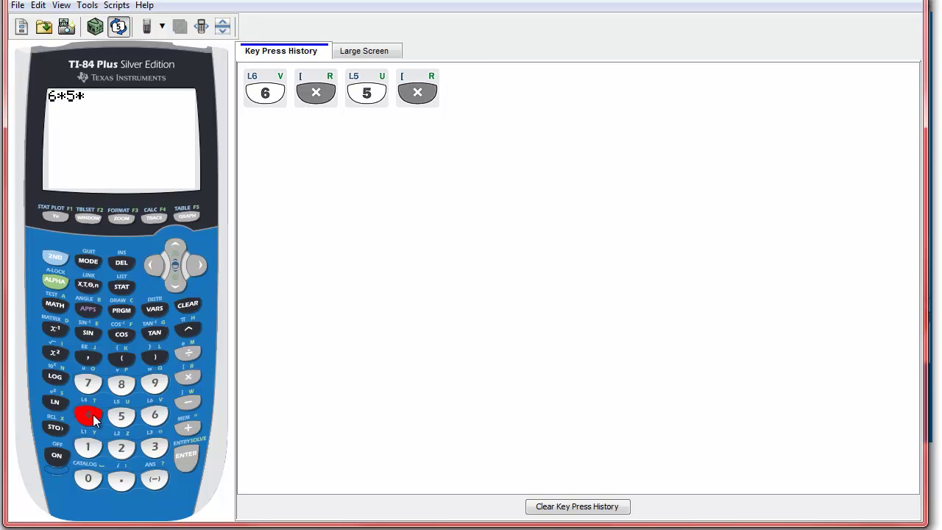
click(189, 377)
click(150, 454)
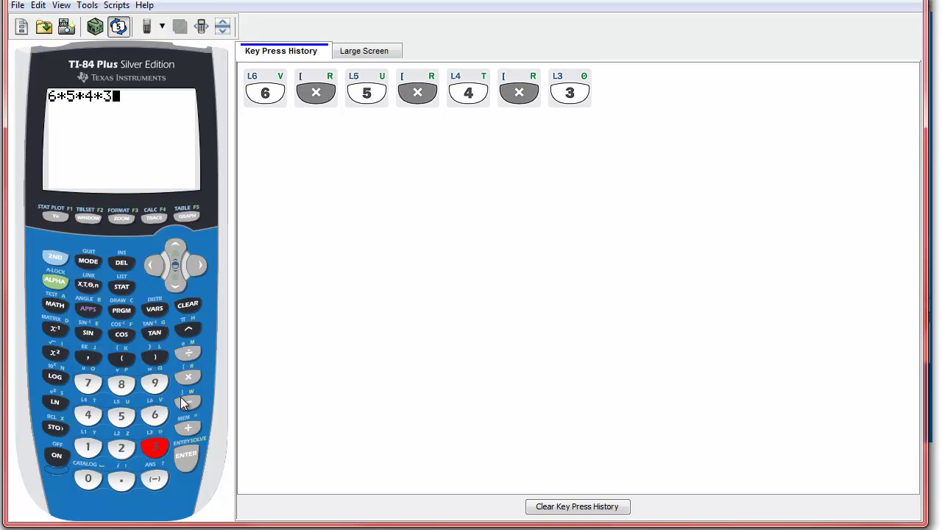
click(185, 379)
key(2)
click(189, 377)
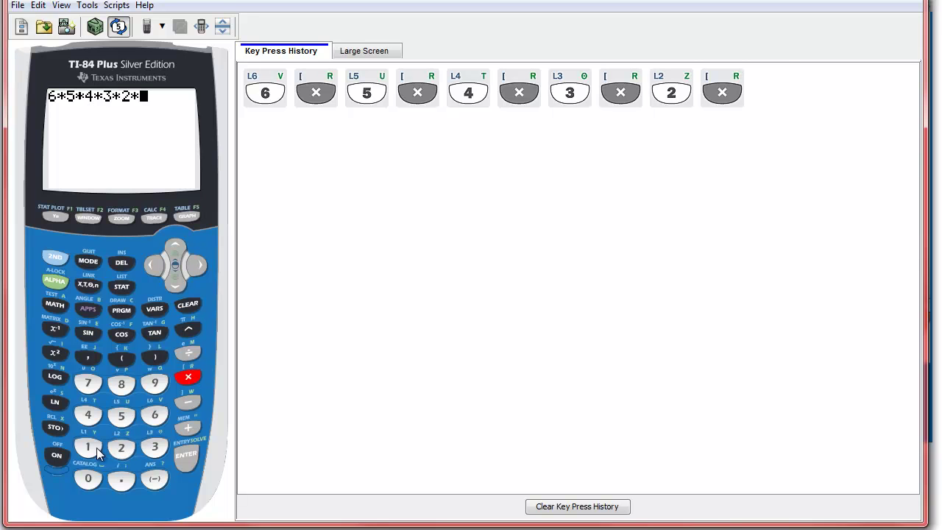
click(89, 447)
click(186, 456)
click(187, 457)
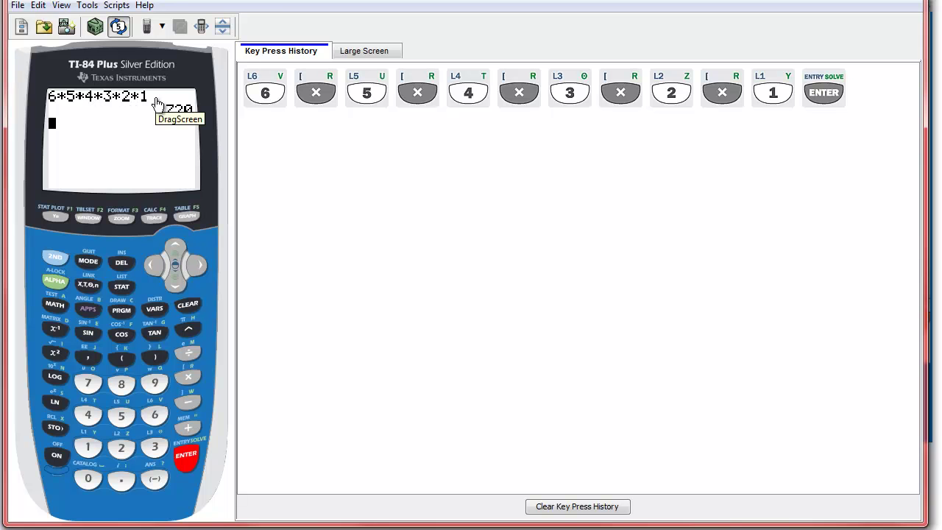
click(89, 448)
click(91, 450)
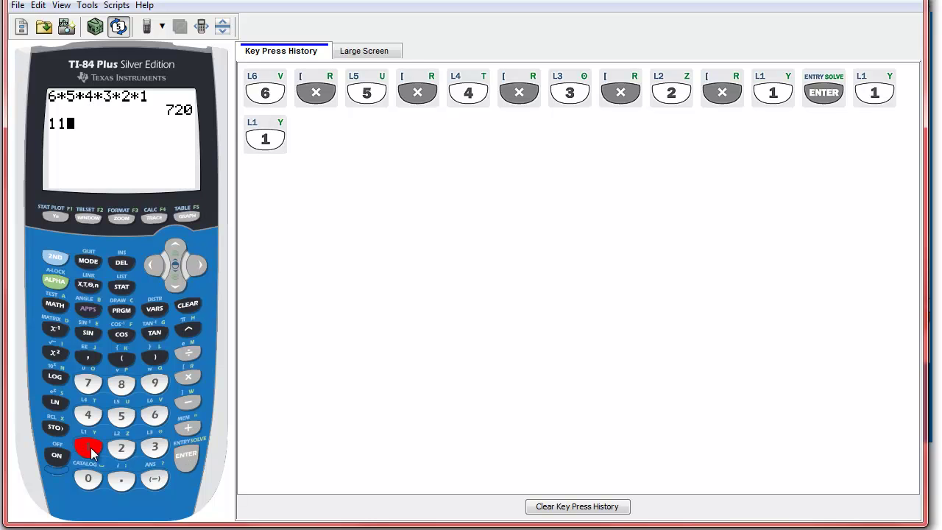
click(190, 378)
click(83, 459)
click(86, 475)
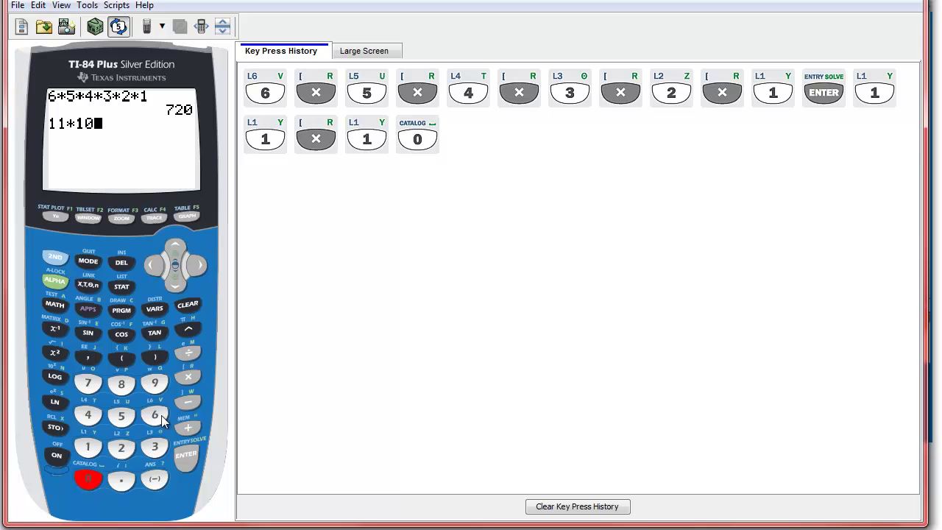
click(184, 378)
click(156, 384)
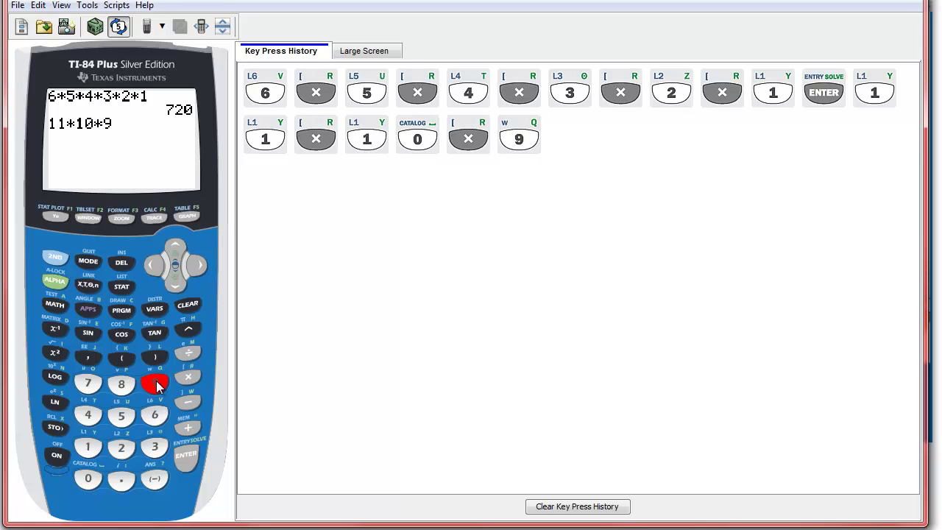
click(188, 305)
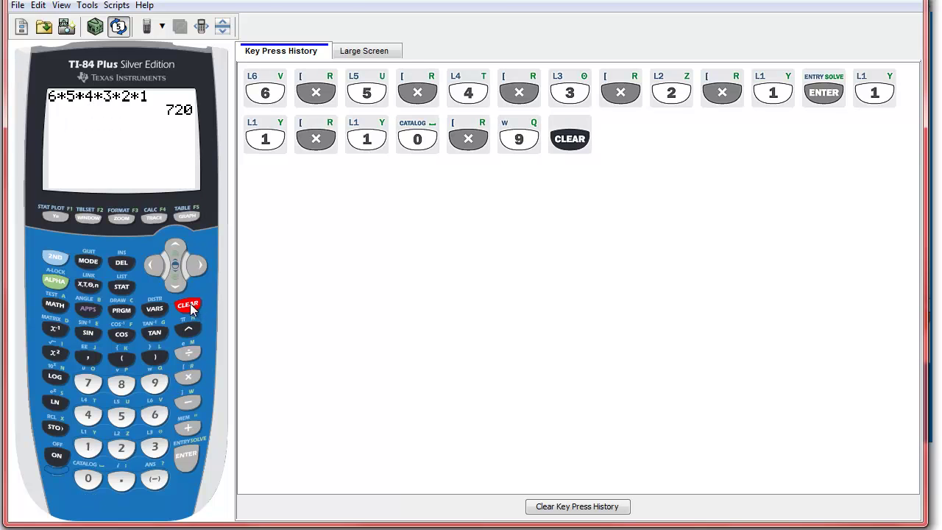
Step: Clear the calculator screen and key press history, and evaluate 6! with the factorial function from the probability functions
click(189, 305)
click(549, 507)
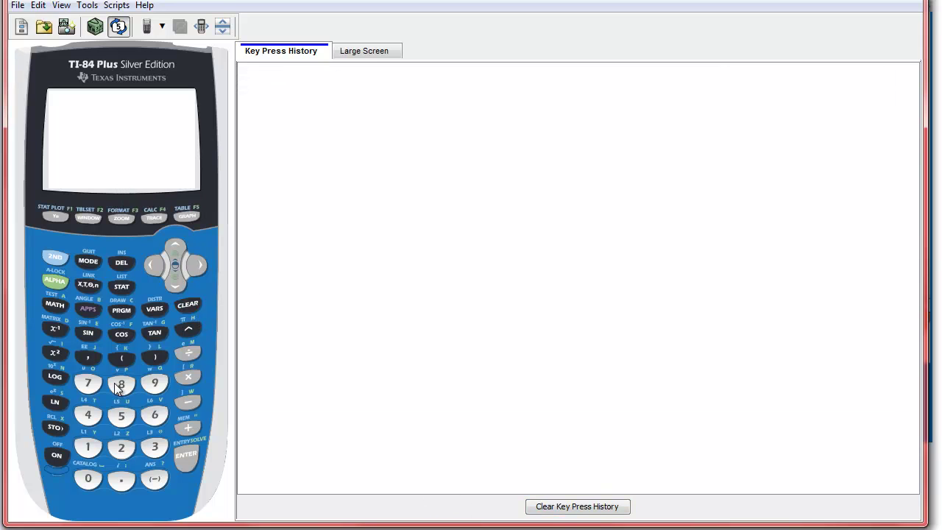
click(155, 416)
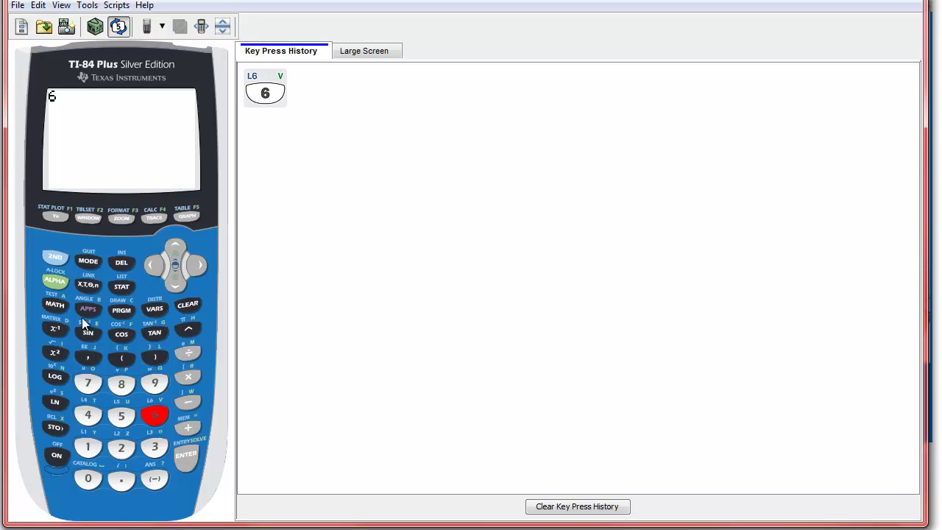
click(56, 308)
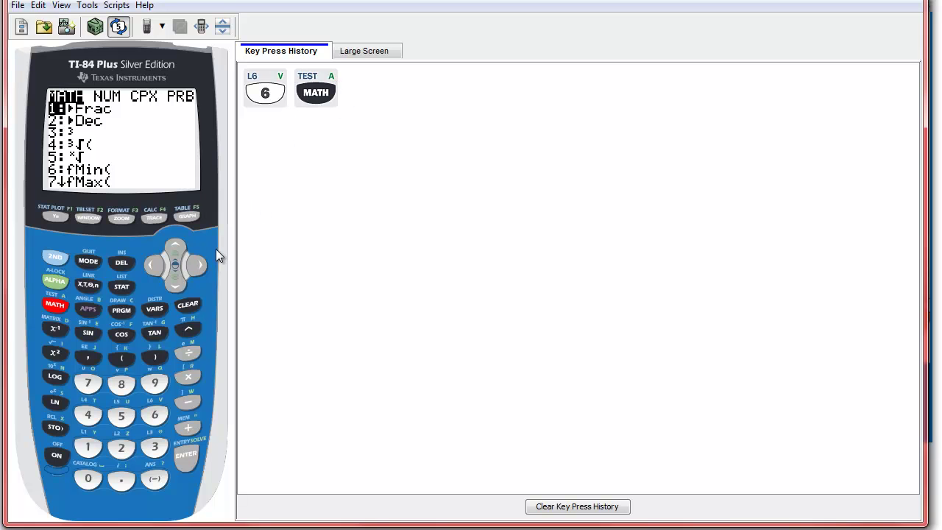
click(199, 263)
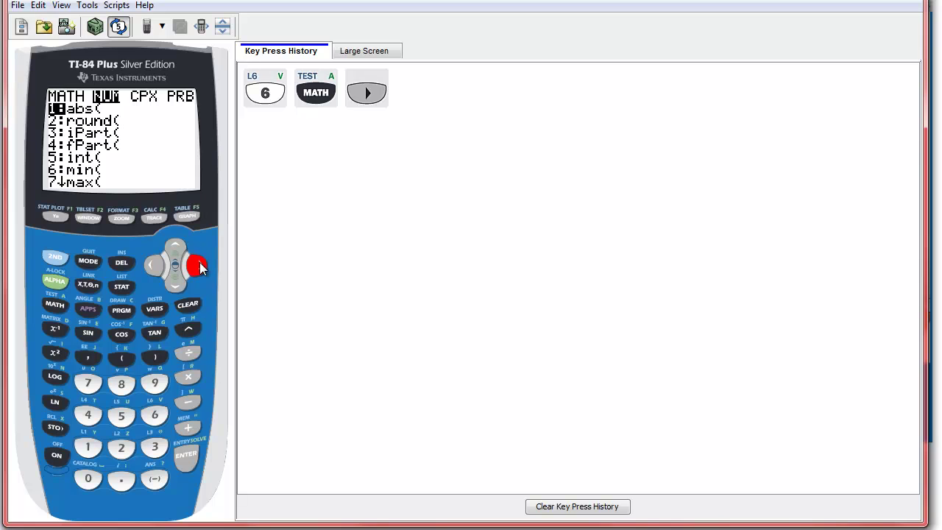
click(199, 265)
click(200, 265)
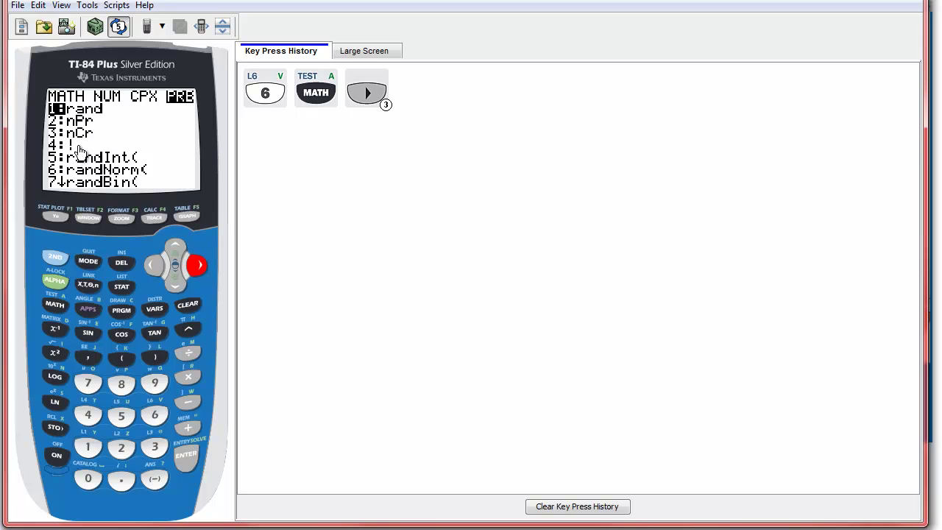
click(89, 415)
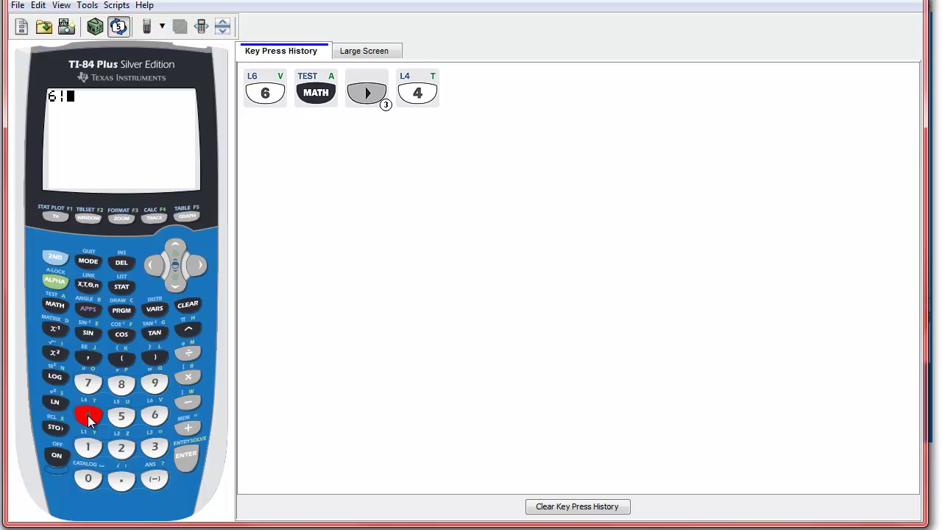
click(188, 460)
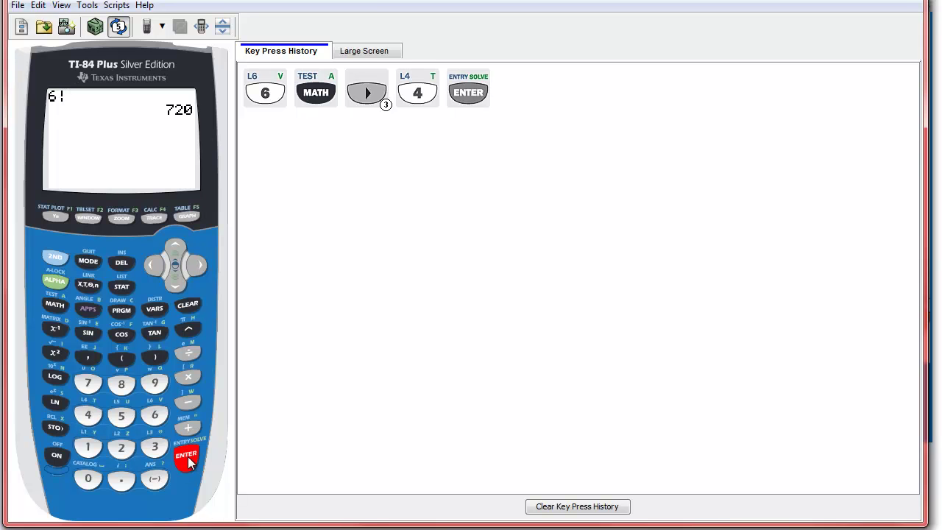
Step: Evaluate 11! on the calculator with the factorial function from the probability functions
double_click(92, 448)
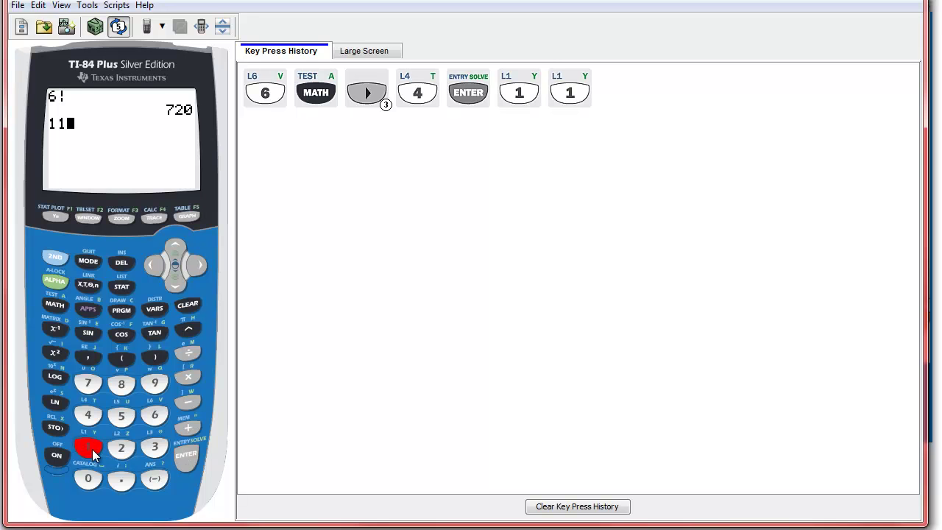
click(55, 305)
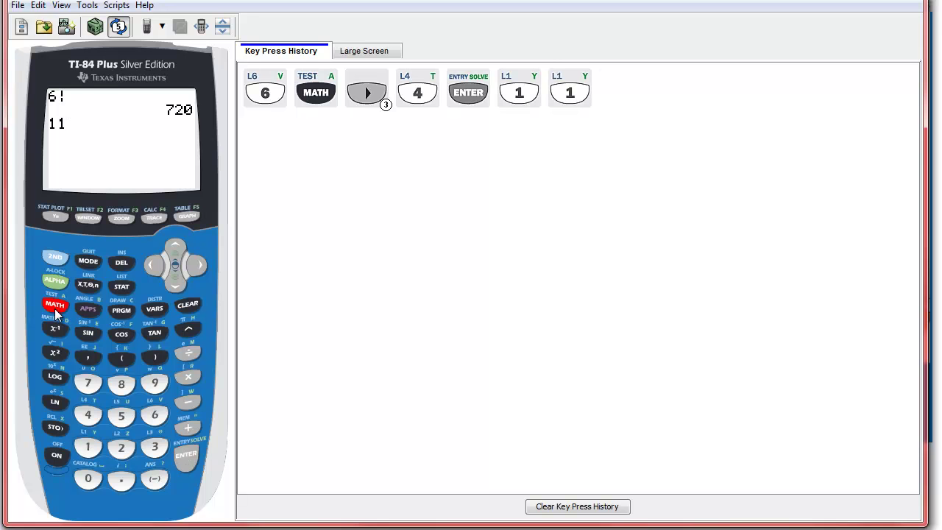
click(203, 266)
click(203, 266)
click(203, 266)
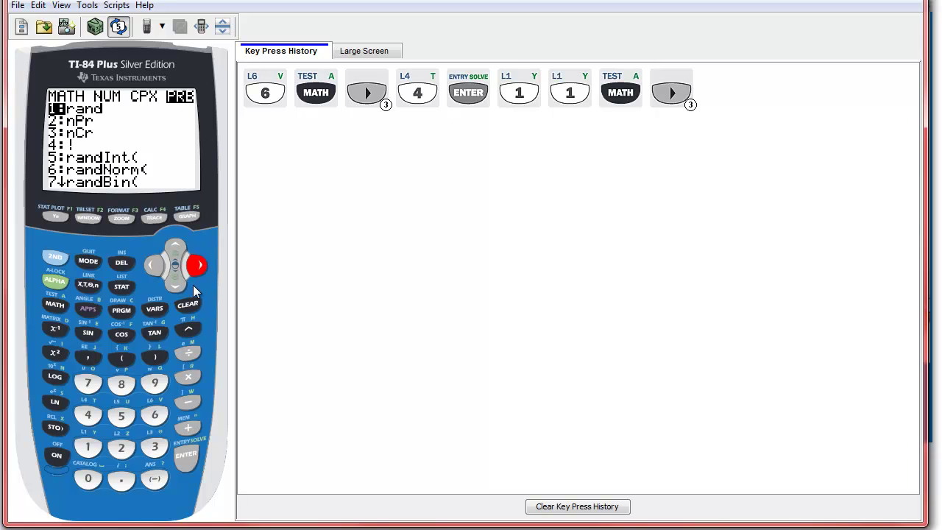
click(89, 414)
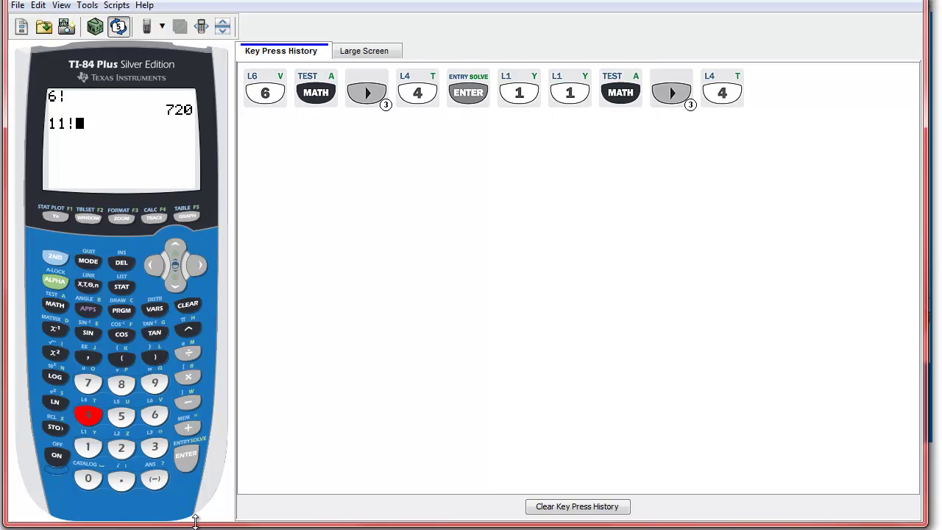
click(185, 456)
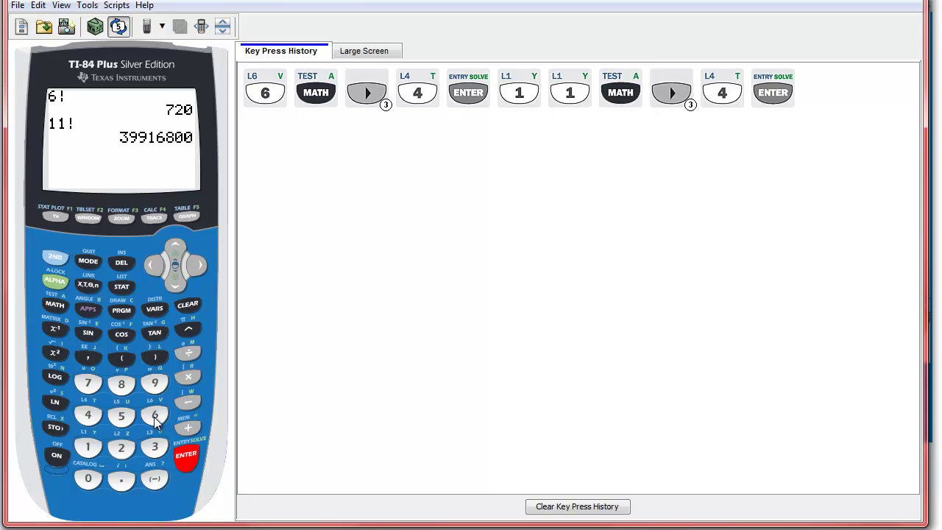
click(155, 383)
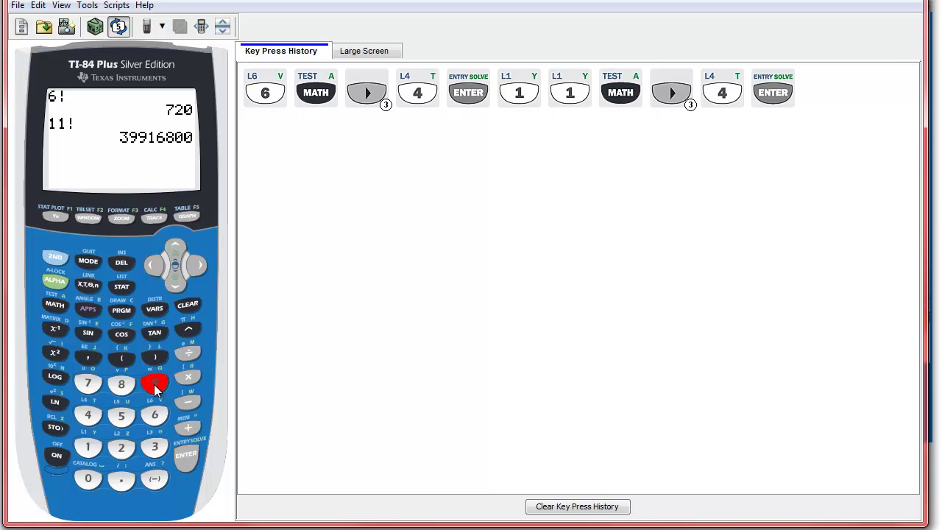
click(155, 383)
click(55, 306)
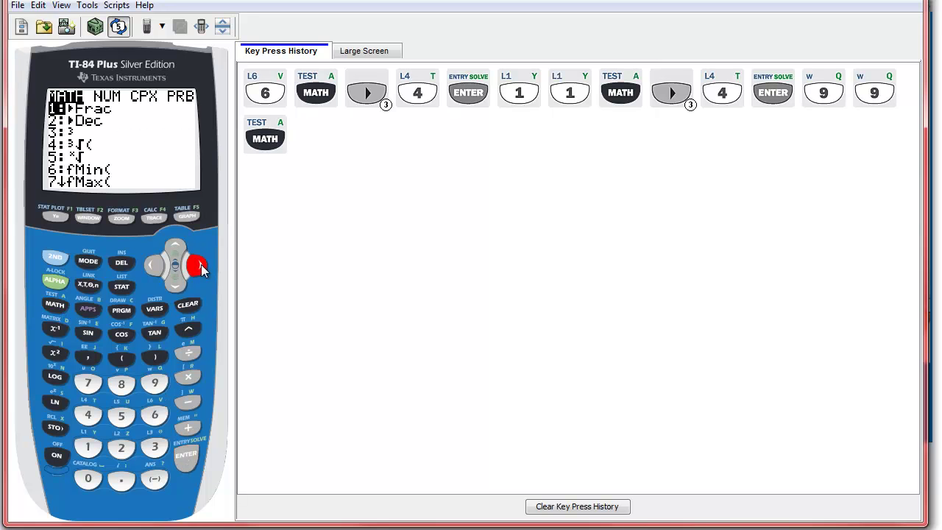
click(196, 266)
click(196, 266)
click(197, 266)
click(186, 456)
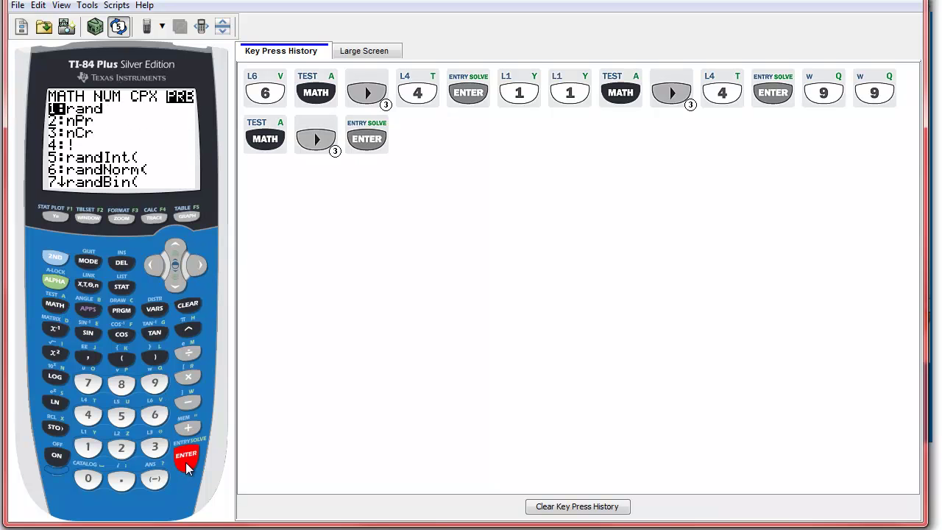
click(188, 304)
Step: Try to evaluate 99! on the calculator with the probability factorial function
click(151, 383)
click(151, 383)
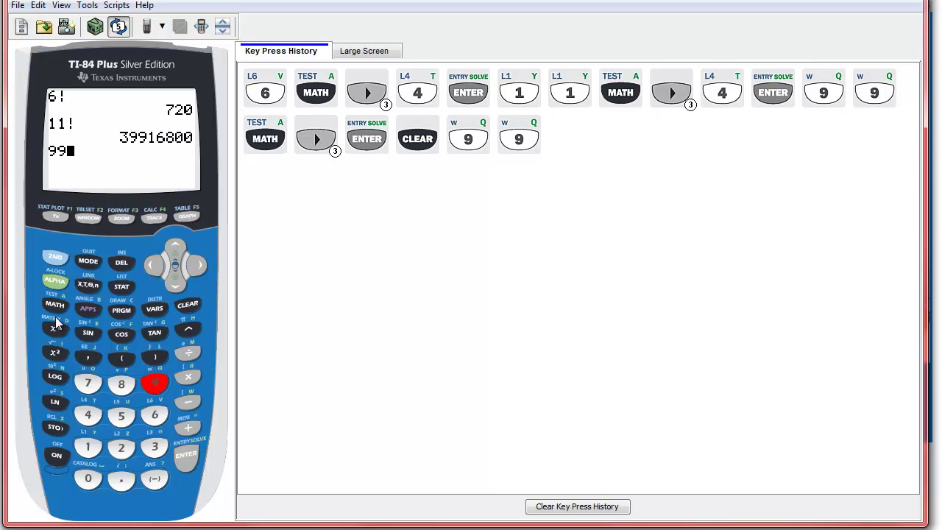
click(54, 304)
click(189, 267)
click(188, 268)
click(189, 268)
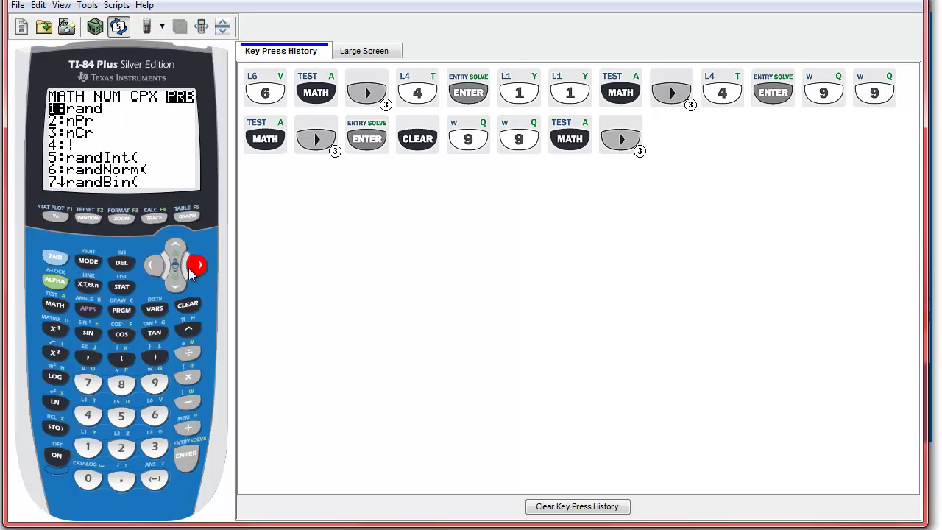
click(87, 414)
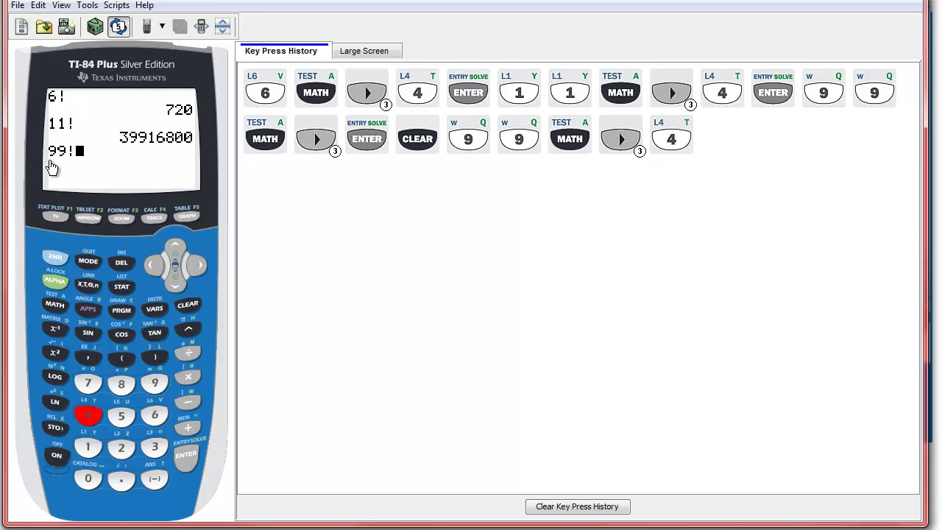
click(188, 457)
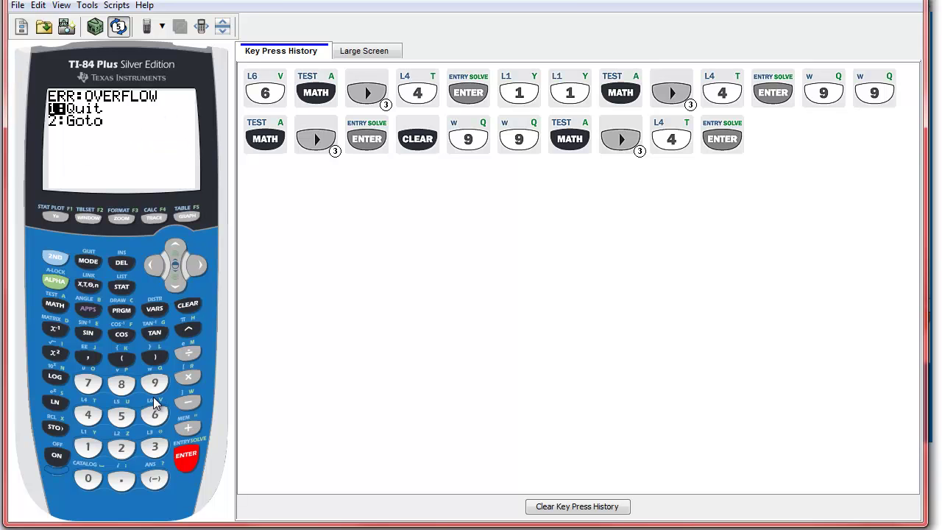
Step: Go to the expression that caused the error, and clear the 99! entry and the key press history
click(132, 455)
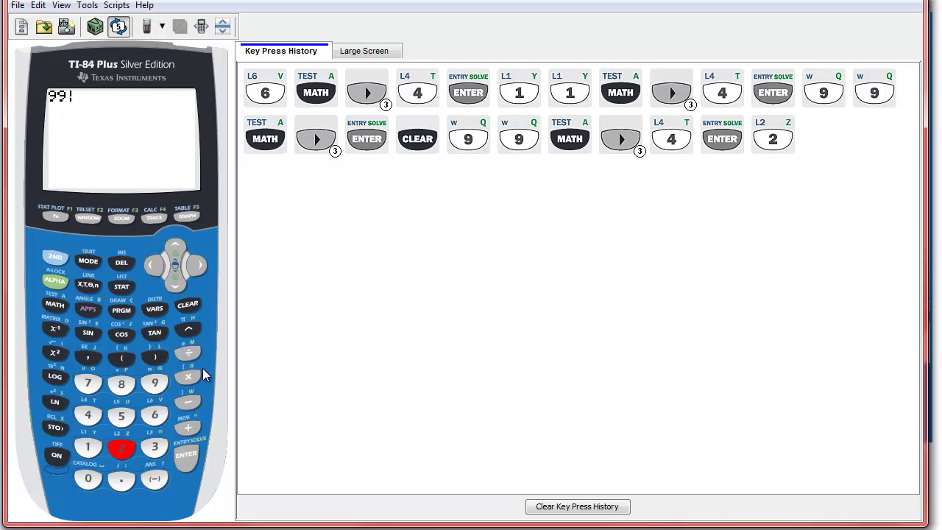
click(188, 305)
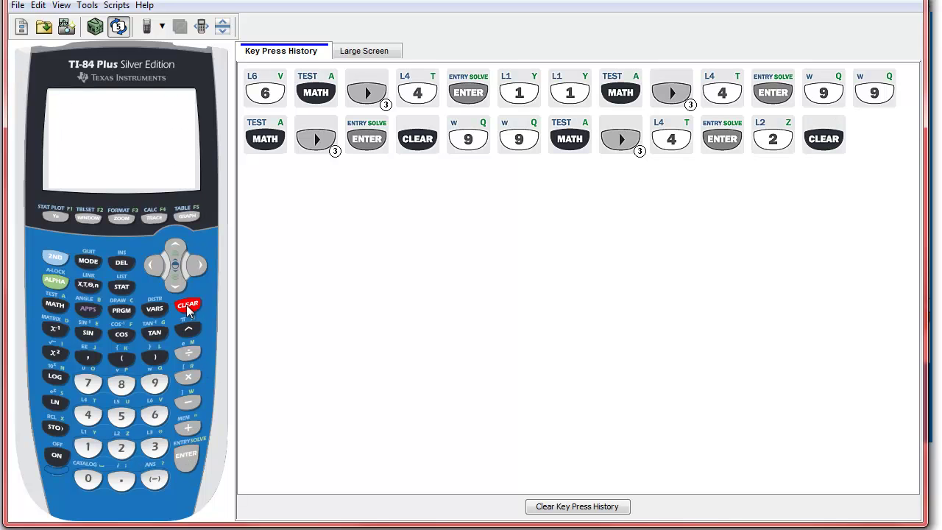
click(579, 506)
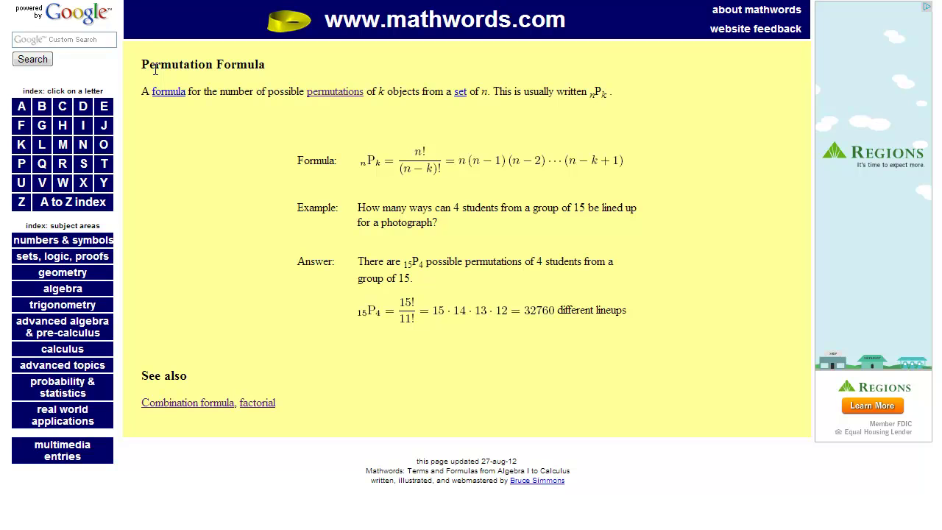
Step: Examine the heading of the Permutation Formula page on Mathwords, highlighting the word Permutation
drag(143, 64, 213, 65)
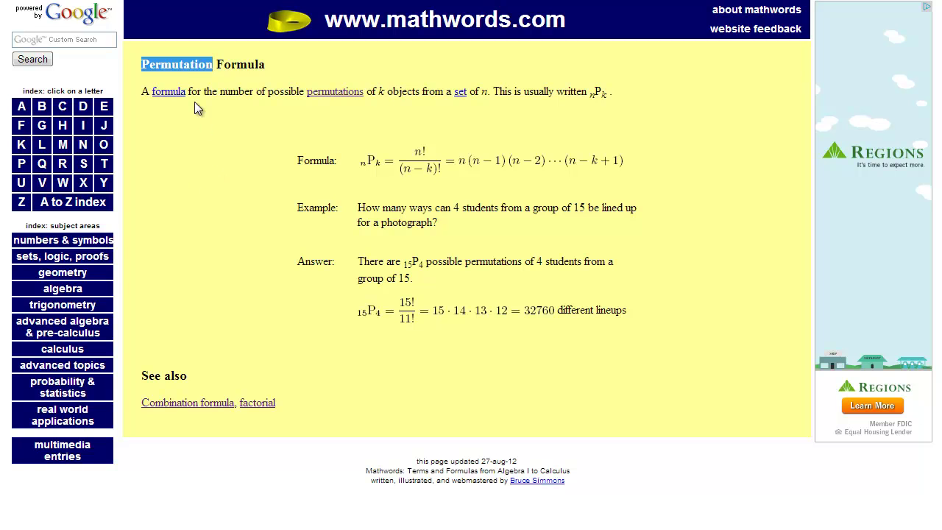
click(189, 66)
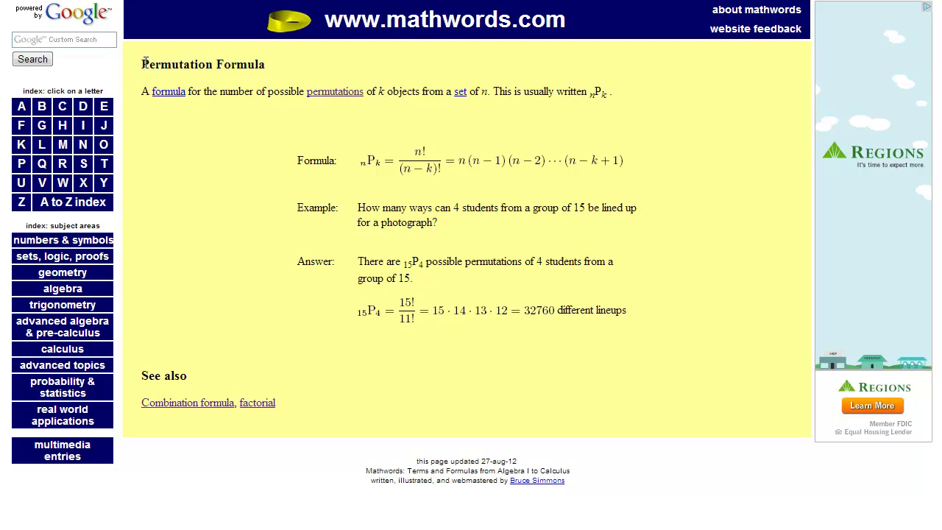